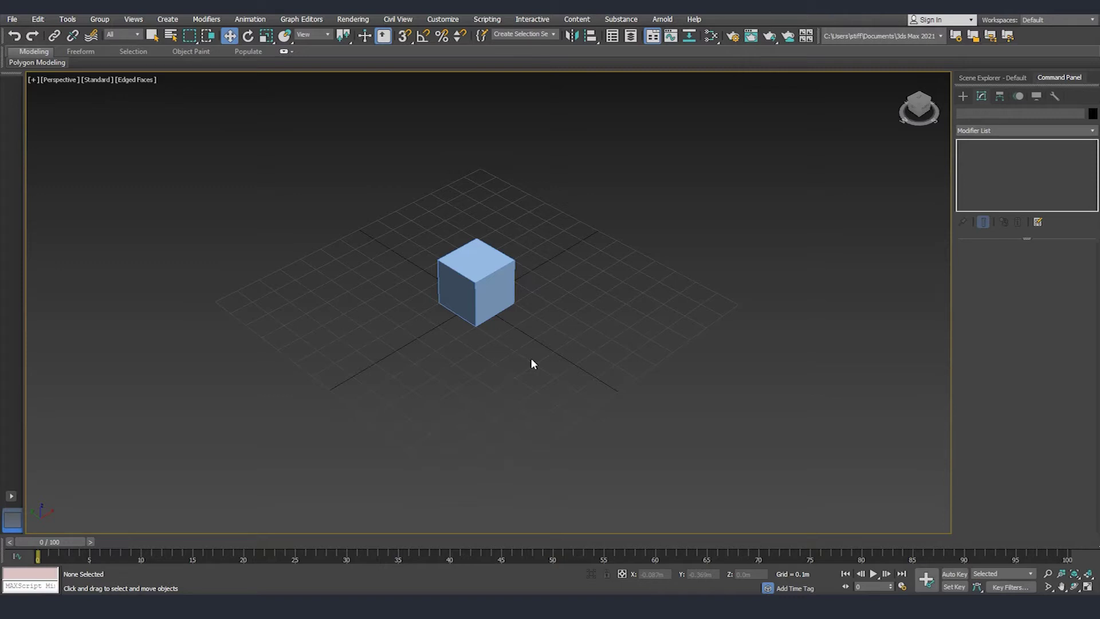
Step: Clone the box as an independent Copy about 0.32 m along the X axis
{"action": "left_click", "coordinate": [484, 252]}
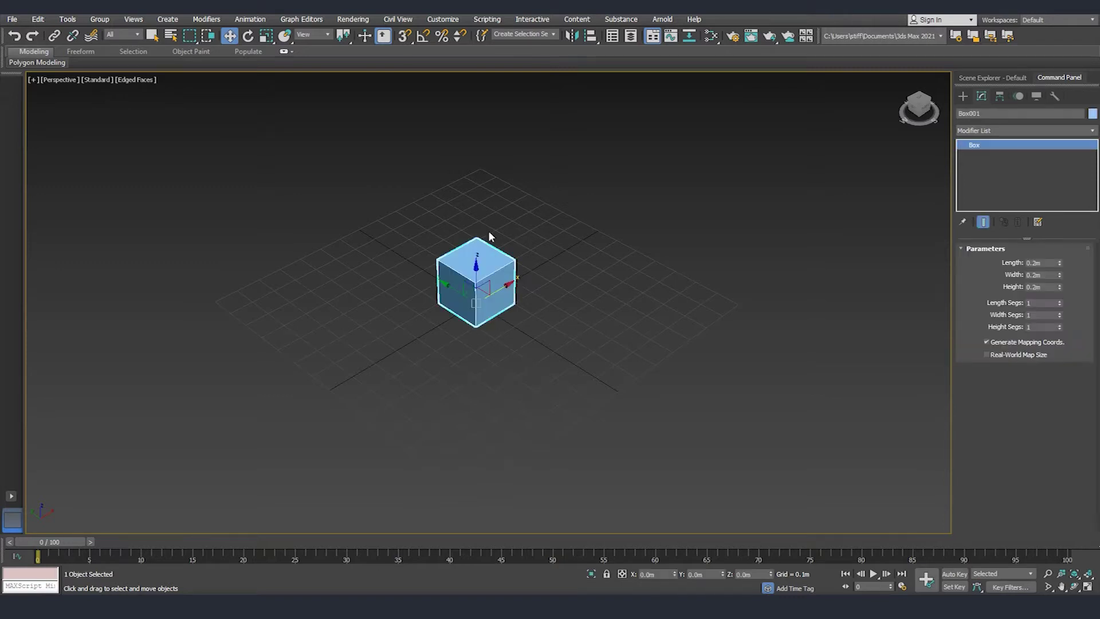
{"action": "scroll", "coordinate": [472, 291], "scroll_direction": "up", "scroll_amount": 2}
{"action": "middle_click_drag", "start_coordinate": [473, 291], "coordinate": [501, 335], "text": "alt"}
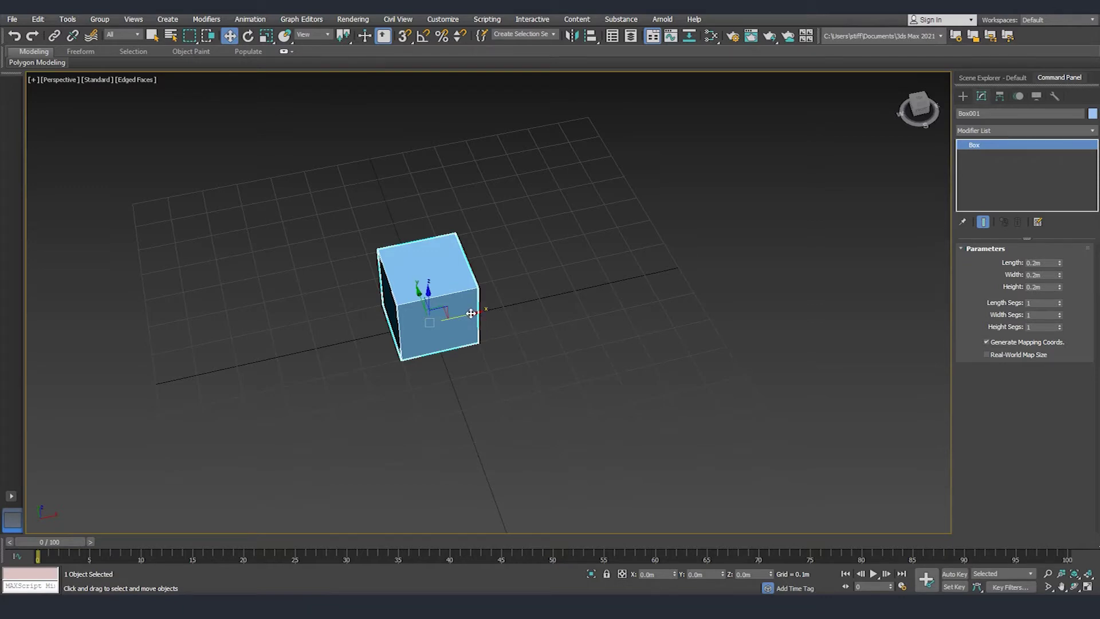
{"action": "left_click_drag", "start_coordinate": [471, 313], "coordinate": [591, 292], "text": "shift"}
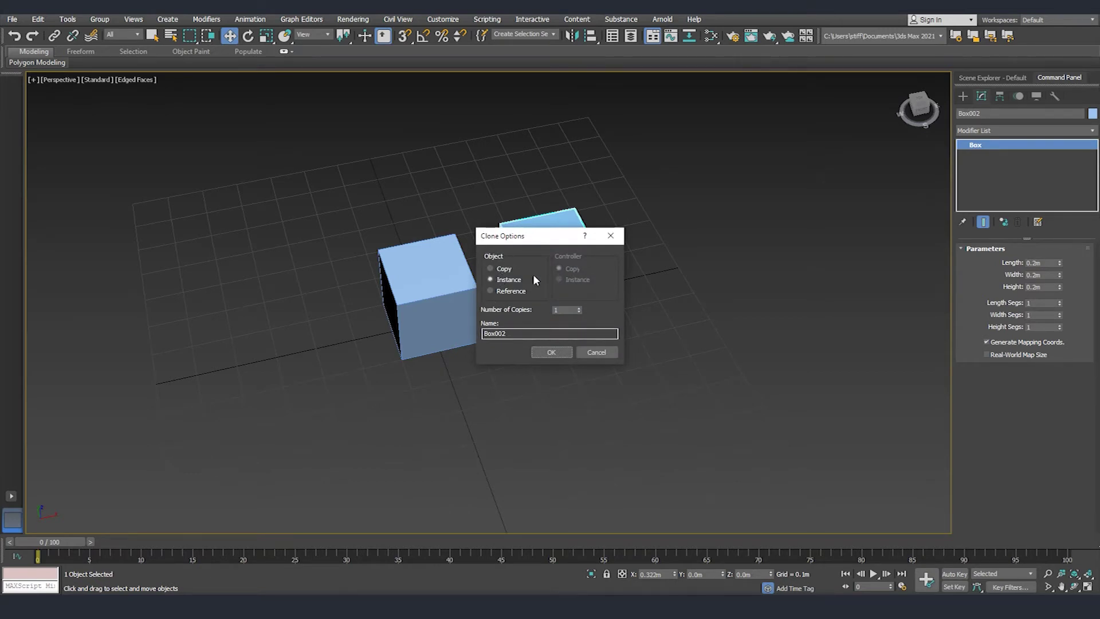
{"action": "left_click", "coordinate": [506, 283]}
{"action": "left_click", "coordinate": [502, 272]}
{"action": "left_click", "coordinate": [550, 351]}
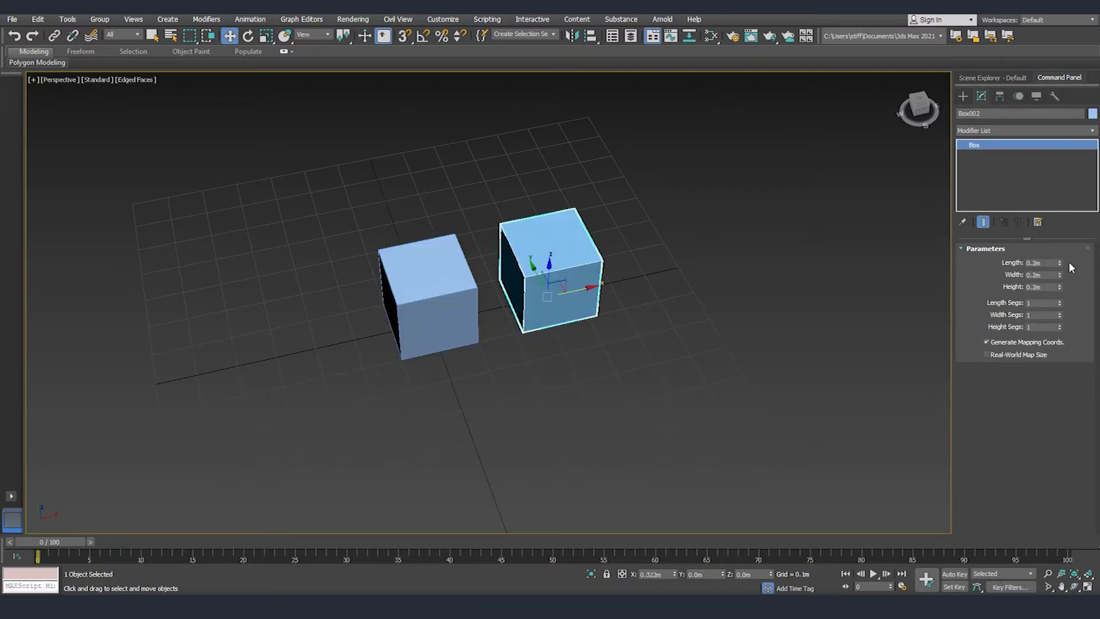
Step: Try adjusting the copied box's length, and delete that copy
{"action": "mouse_move", "coordinate": [1060, 263]}
{"action": "left_mouse_down"}
{"action": "mouse_move", "coordinate": [1065, 190]}
{"action": "mouse_move", "coordinate": [1063, 263]}
{"action": "left_mouse_up"}
{"action": "key", "text": "Delete"}
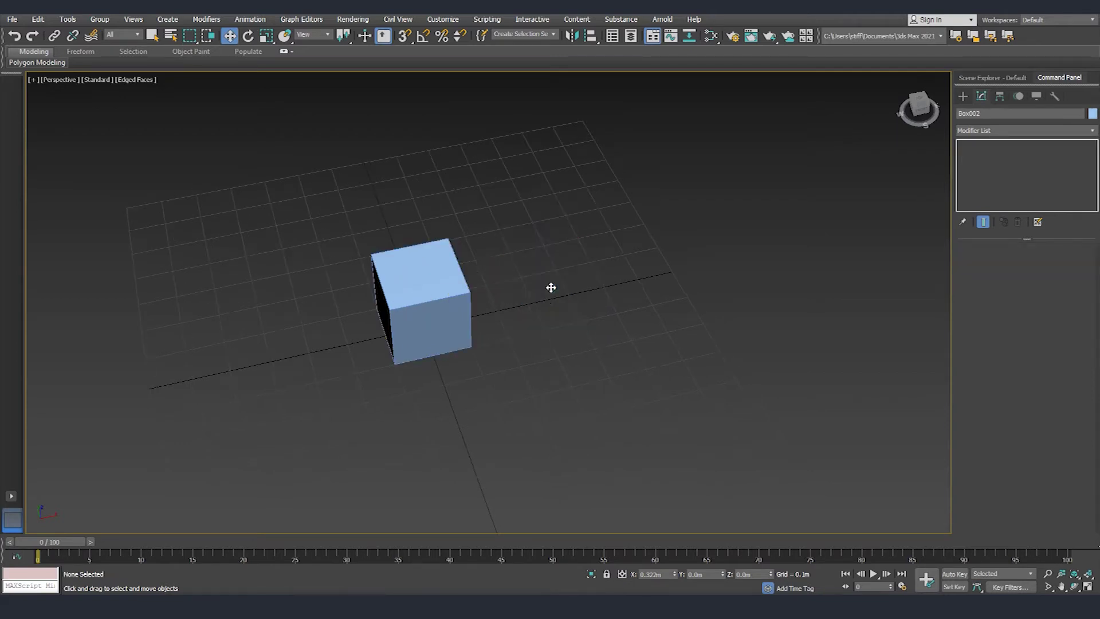
Step: Clone the original box as an Instance about 0.33 m along the X axis
{"action": "left_click", "coordinate": [468, 305]}
{"action": "left_click_drag", "start_coordinate": [468, 310], "coordinate": [601, 293], "text": "shift"}
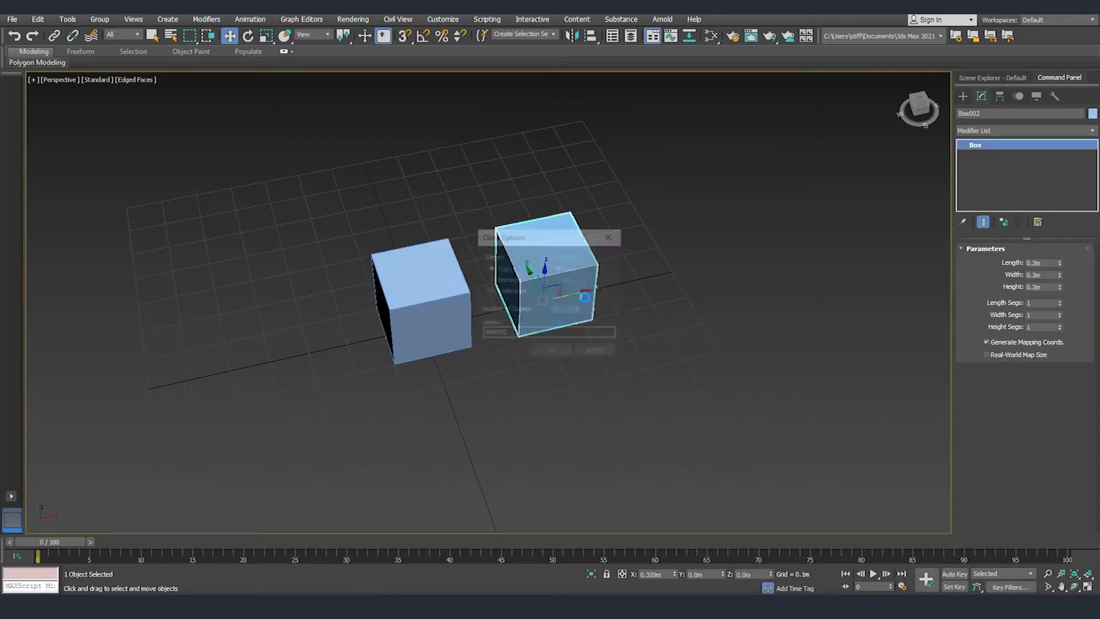
{"action": "left_click", "coordinate": [505, 280]}
{"action": "left_click", "coordinate": [550, 351]}
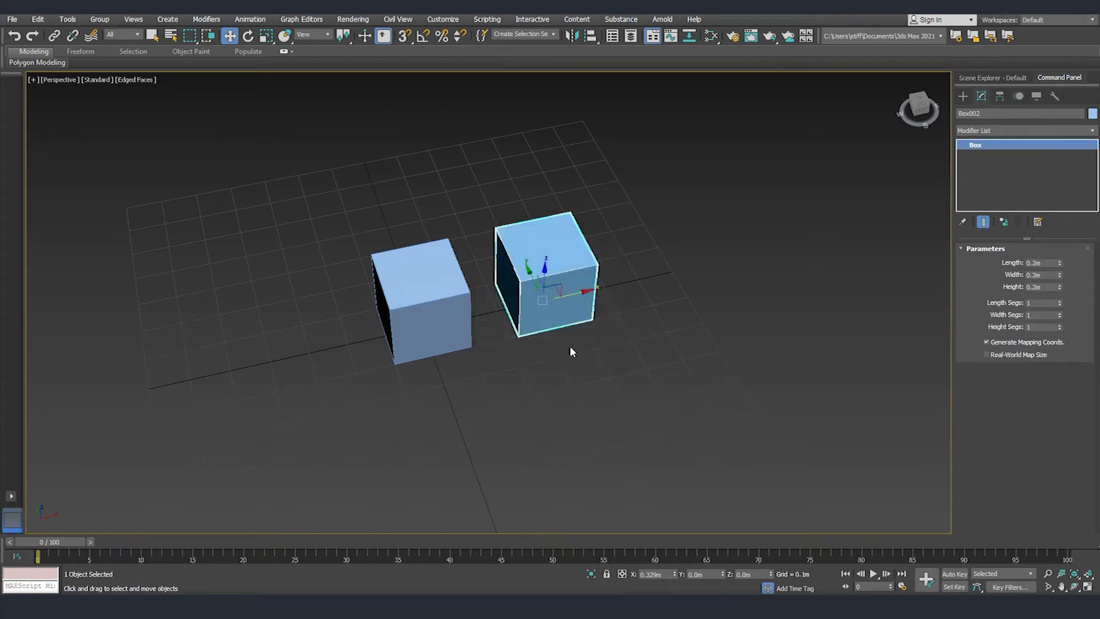
Step: Try changing the instanced box's length, and undo the change together with the instance clone
{"action": "left_click", "coordinate": [610, 303]}
{"action": "left_click", "coordinate": [573, 292]}
{"action": "left_click_drag", "start_coordinate": [1059, 262], "coordinate": [1037, 246]}
{"action": "key", "text": "ctrl+z"}
{"action": "key", "text": "ctrl+z"}
Step: Clone the box as a Reference about 0.32 m along the X axis
{"action": "left_click_drag", "start_coordinate": [457, 320], "coordinate": [566, 307], "text": "shift"}
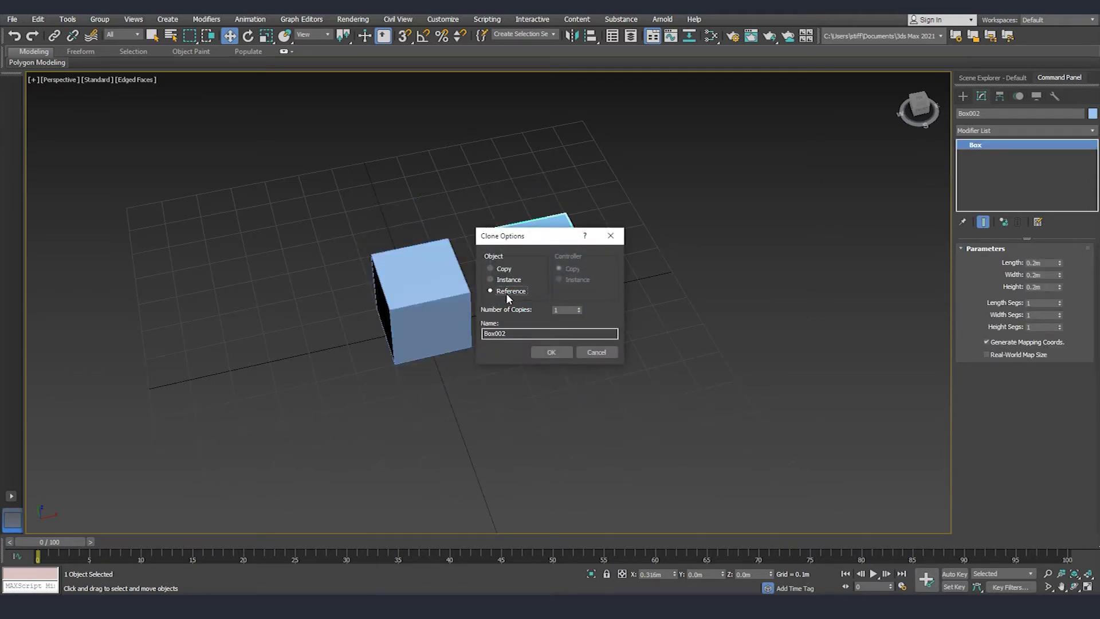
{"action": "left_click", "coordinate": [552, 352]}
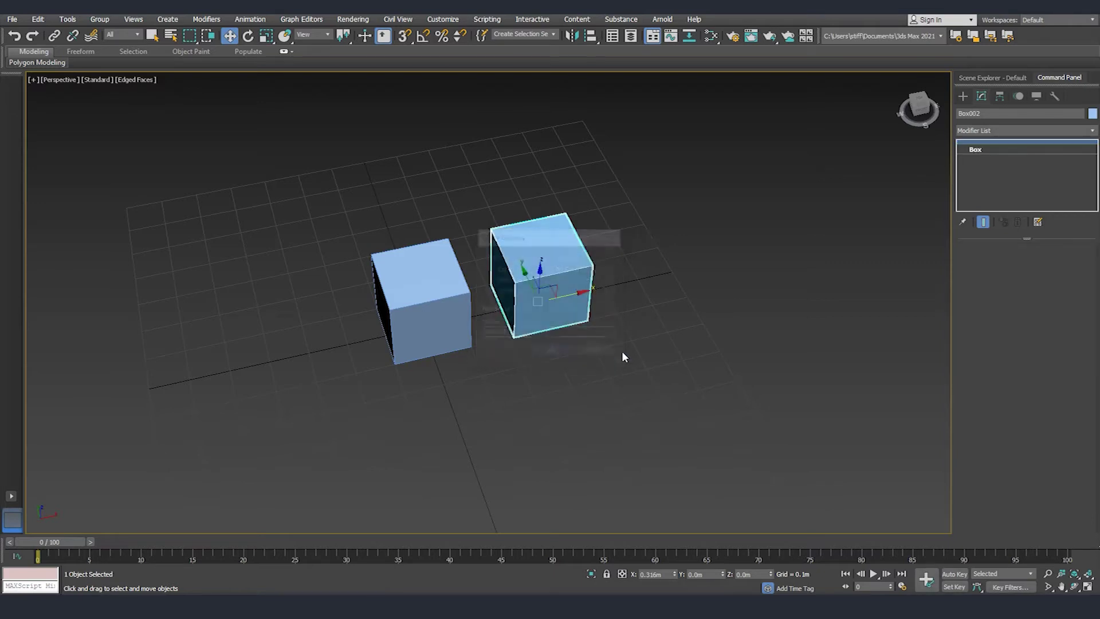
{"action": "left_click", "coordinate": [908, 323]}
Step: Select each box to compare their modifier stacks, and undo the reference clone
{"action": "left_click", "coordinate": [570, 274]}
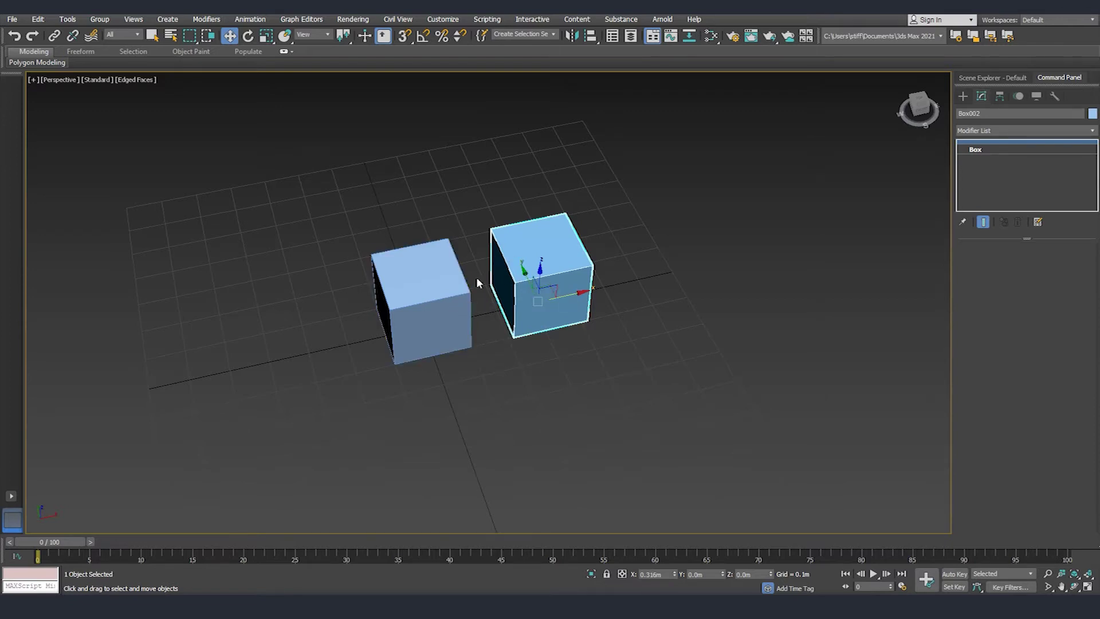
{"action": "left_click", "coordinate": [442, 310]}
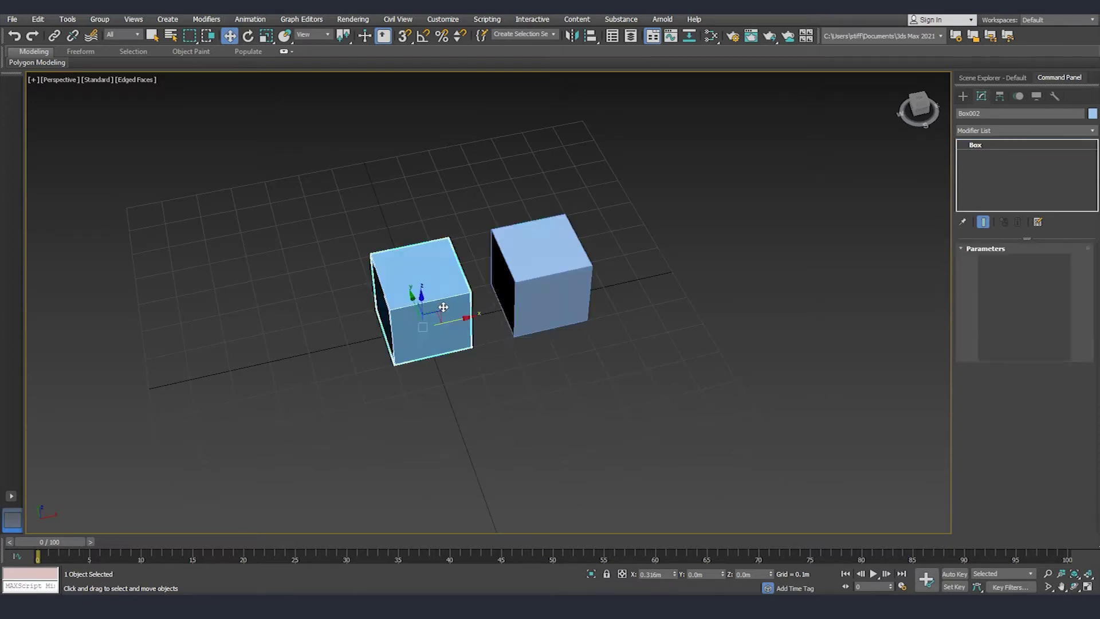
{"action": "key", "text": "ctrl+z"}
{"action": "key", "text": "ctrl+z"}
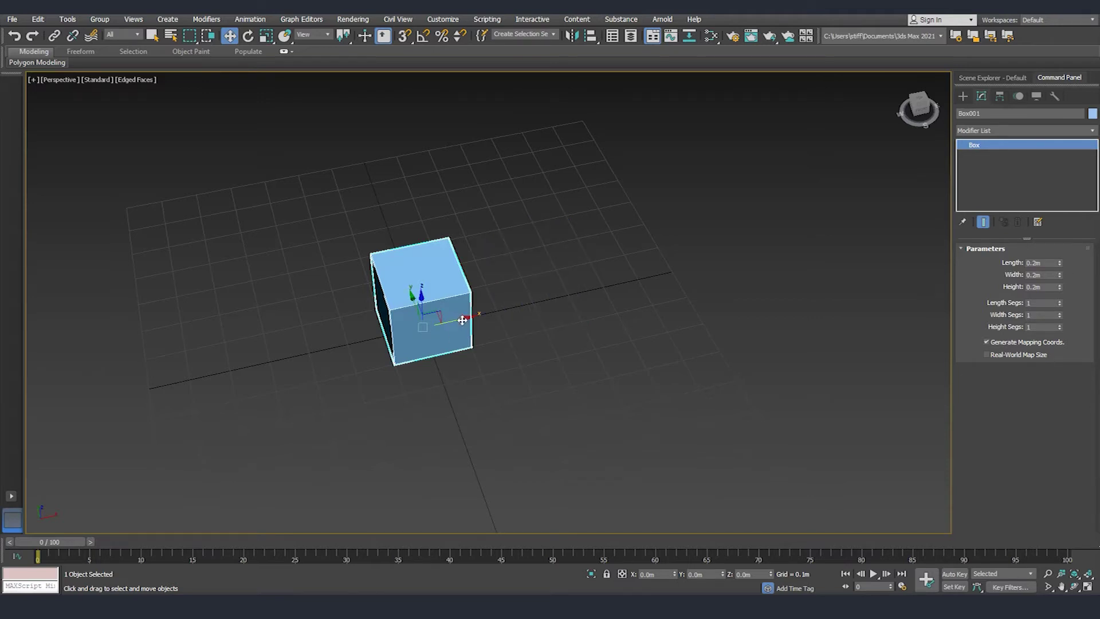
Step: Clone the box into 3 independent copies spaced about 0.28 m apart along the X axis
{"action": "left_click_drag", "start_coordinate": [462, 317], "coordinate": [563, 295], "text": "shift"}
{"action": "left_click", "coordinate": [500, 269]}
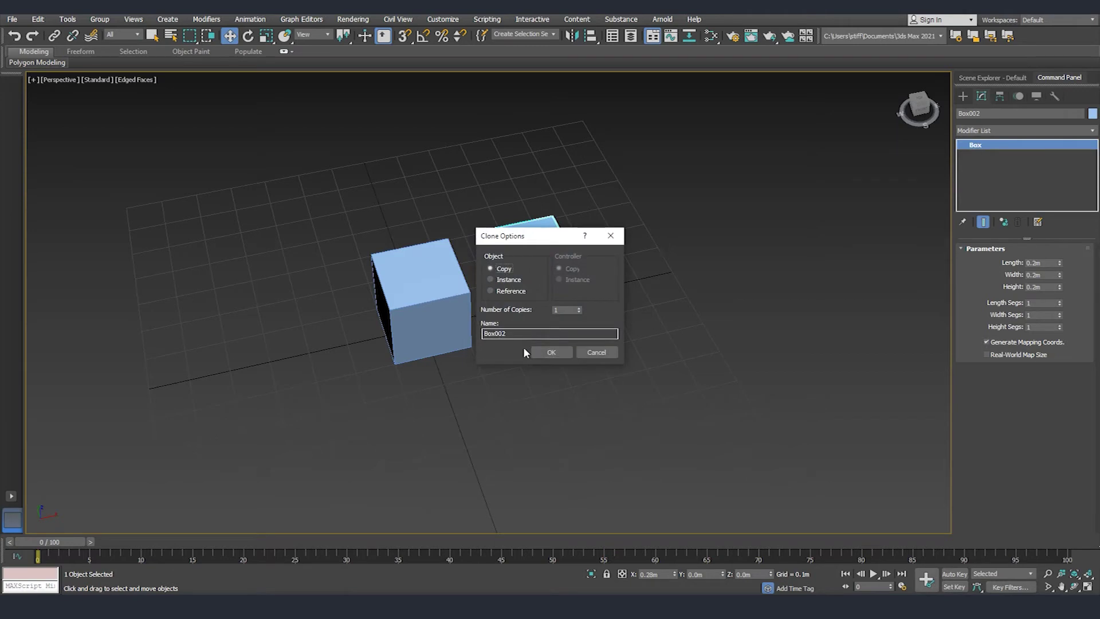
{"action": "double_click", "coordinate": [560, 309]}
{"action": "type", "text": "3"}
{"action": "left_click", "coordinate": [556, 351]}
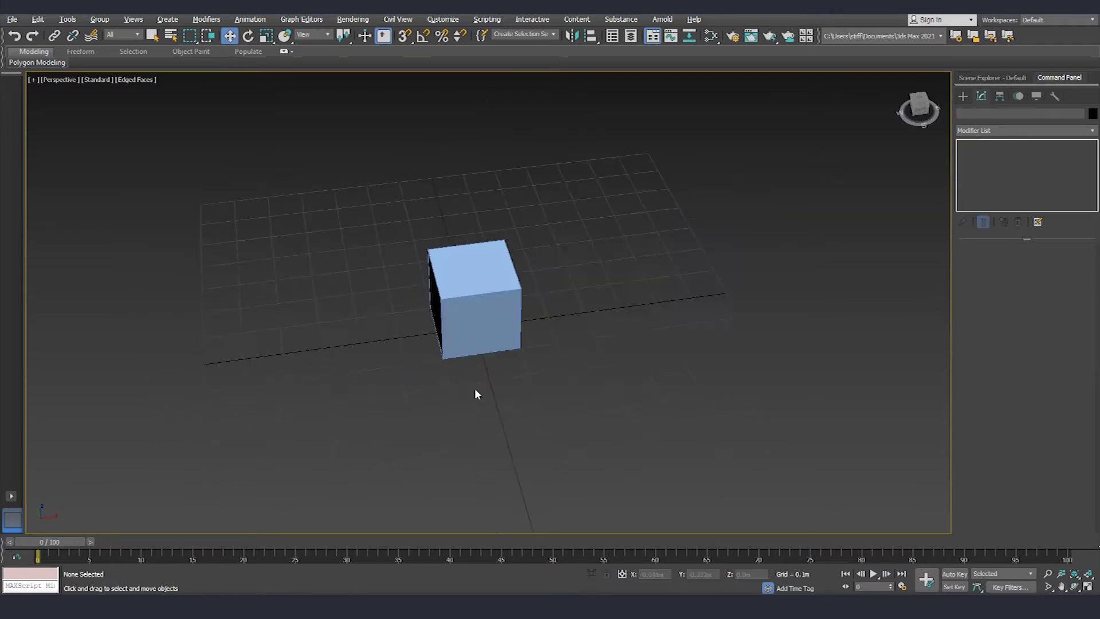
Step: Remove the three copied boxes and reselect the original box
{"action": "mouse_move", "coordinate": [475, 394]}
{"action": "middle_mouse_down", "text": "alt"}
{"action": "mouse_move", "coordinate": [479, 418]}
{"action": "mouse_move", "coordinate": [455, 387]}
{"action": "middle_mouse_up", "text": "alt"}
{"action": "left_click", "coordinate": [455, 322]}
{"action": "middle_click_drag", "start_coordinate": [460, 326], "coordinate": [442, 338], "text": "alt"}
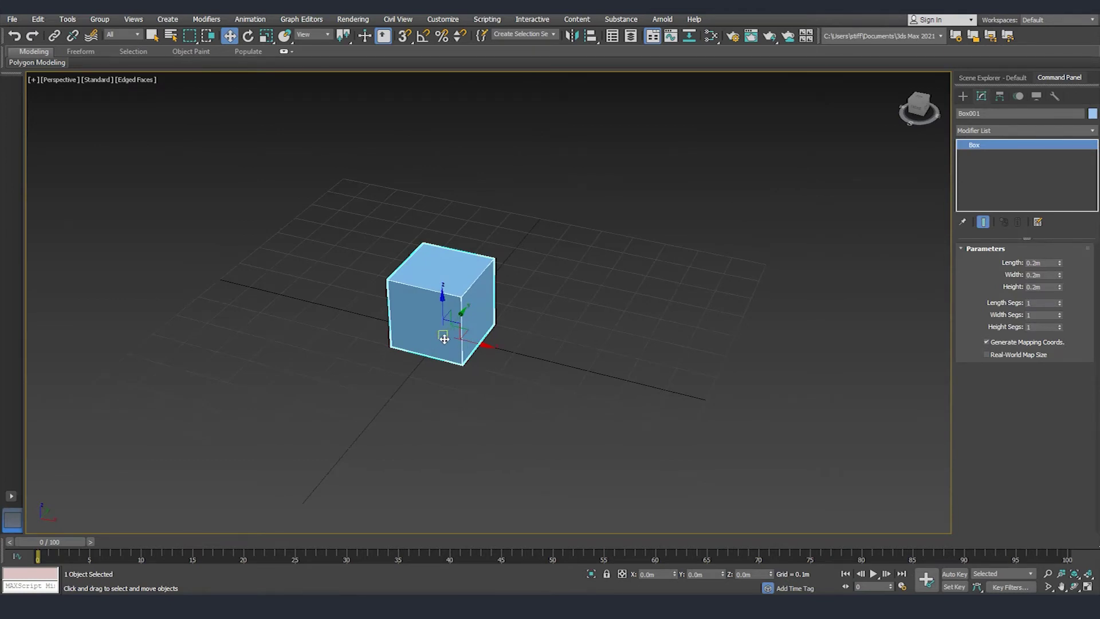
{"action": "middle_click_drag", "start_coordinate": [444, 344], "coordinate": [464, 384], "text": "alt"}
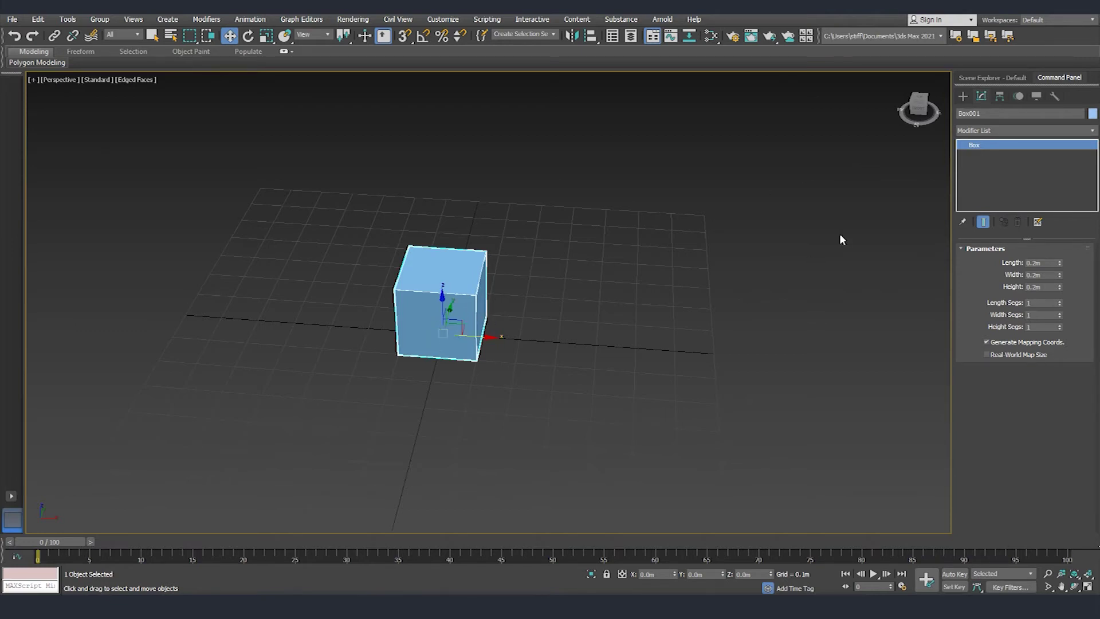
Step: Move only the box's pivot about 0.3 m along the X axis, outside the box
{"action": "left_click", "coordinate": [1002, 96]}
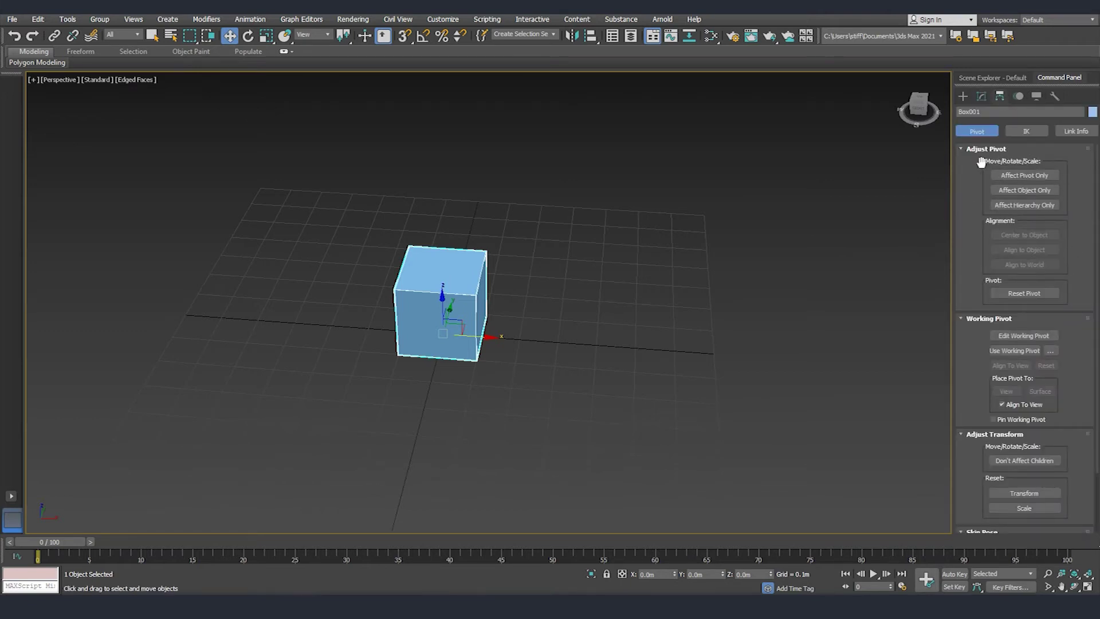
{"action": "left_click", "coordinate": [1033, 175]}
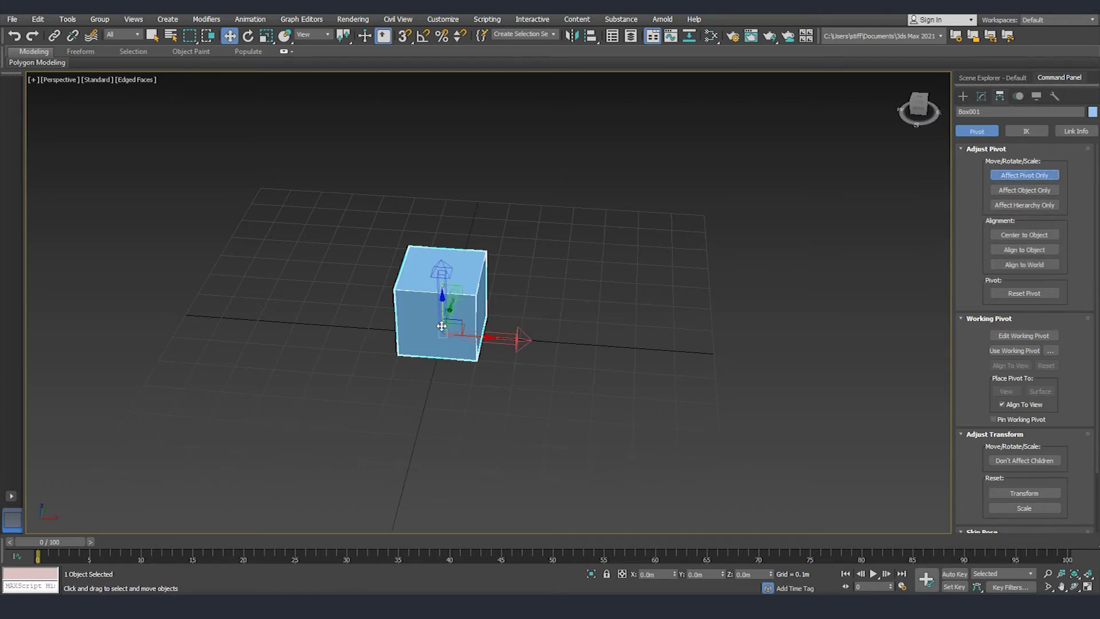
{"action": "left_click_drag", "start_coordinate": [485, 337], "coordinate": [597, 347]}
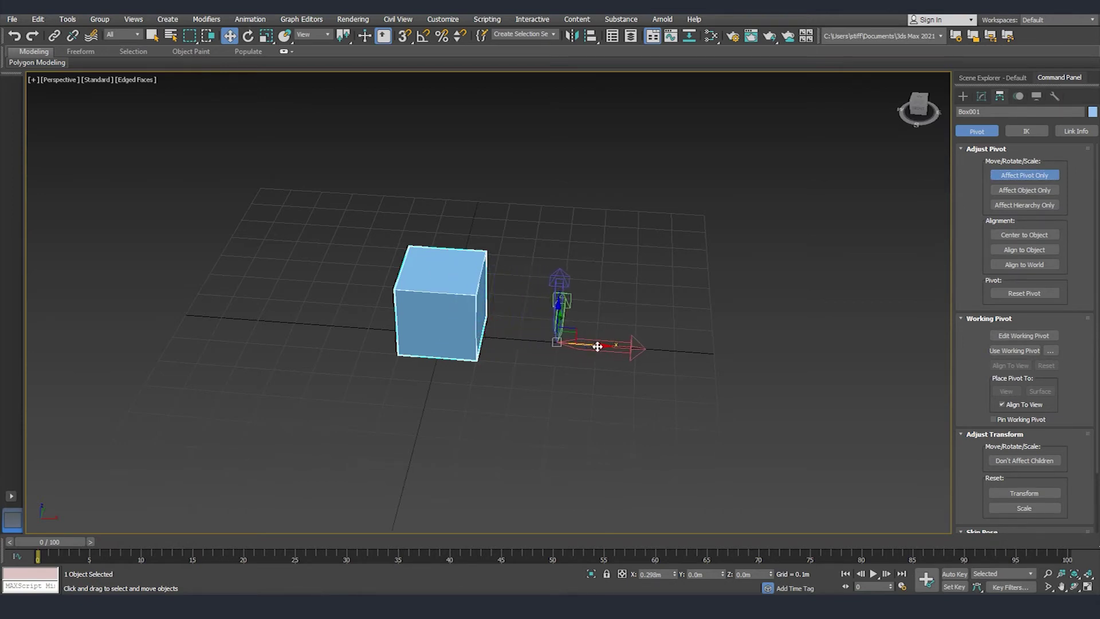
{"action": "left_click", "coordinate": [1029, 177]}
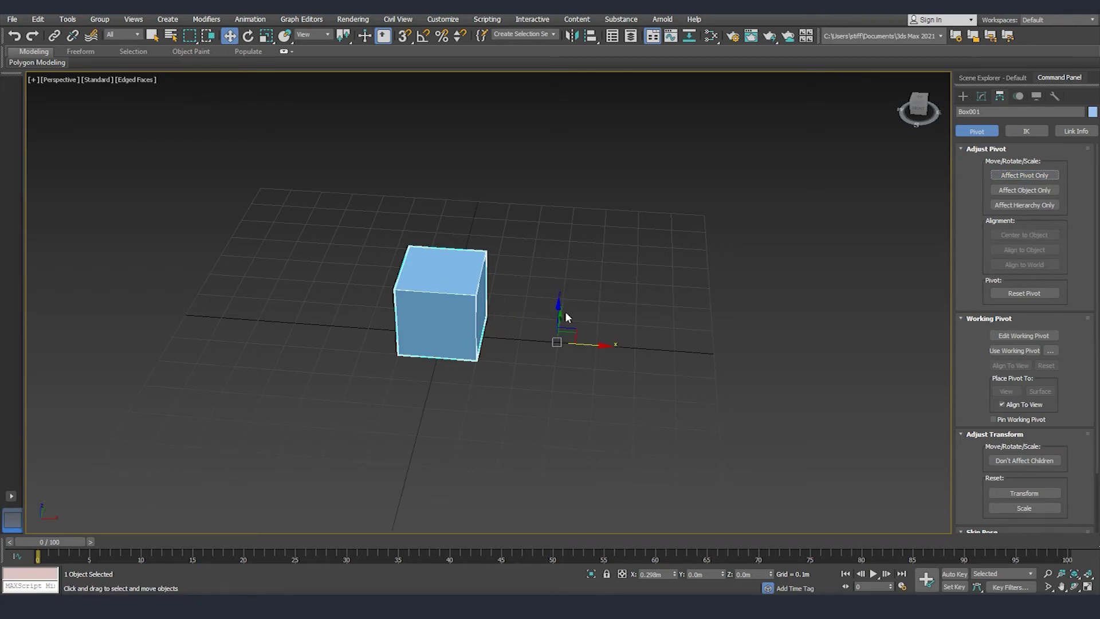
Step: Try rotating the box around its offset pivot
{"action": "middle_click_drag", "start_coordinate": [565, 311], "coordinate": [479, 269], "text": "alt"}
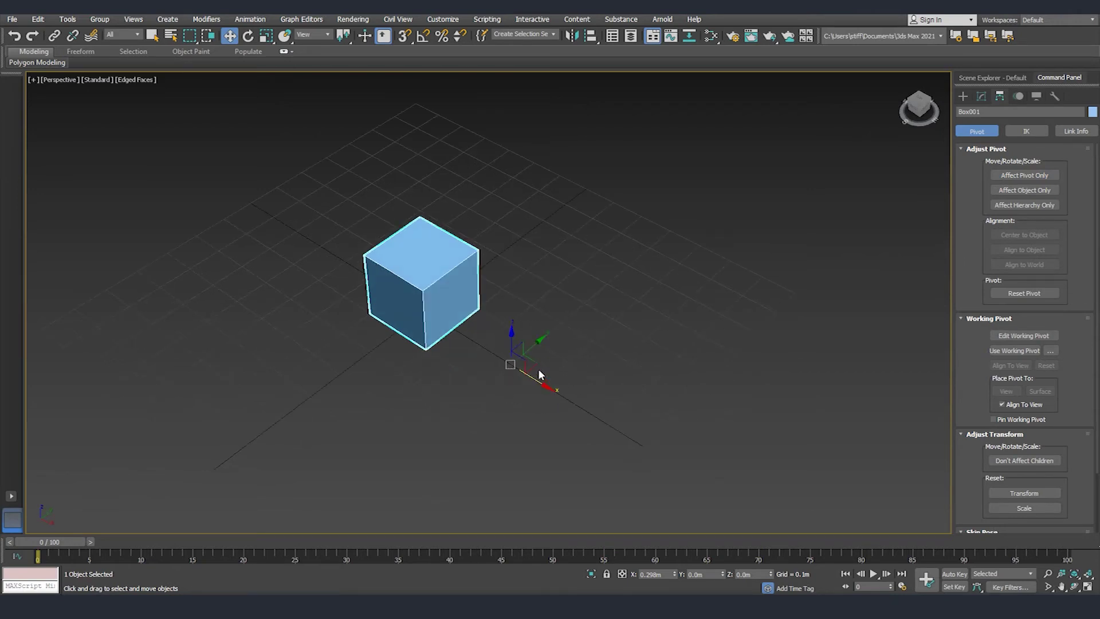
{"action": "left_click_drag", "start_coordinate": [535, 362], "coordinate": [581, 384]}
{"action": "key", "text": "e"}
{"action": "right_click", "coordinate": [581, 384]}
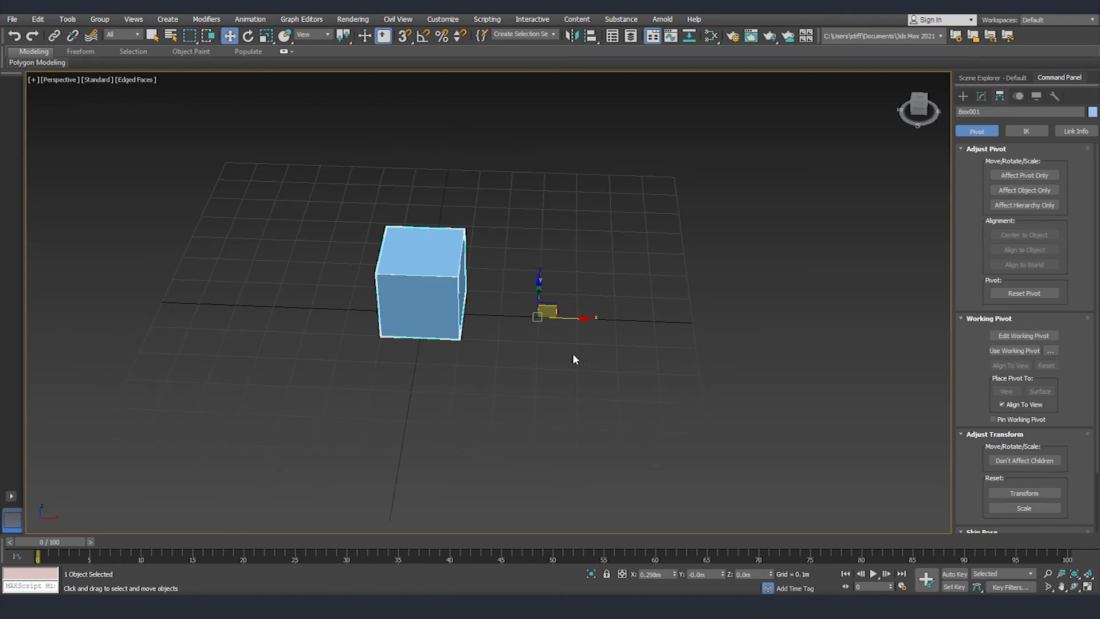
Step: Move the box along the X axis so its pivot sits at about the world origin
{"action": "middle_click_drag", "start_coordinate": [572, 358], "coordinate": [552, 357], "text": "alt"}
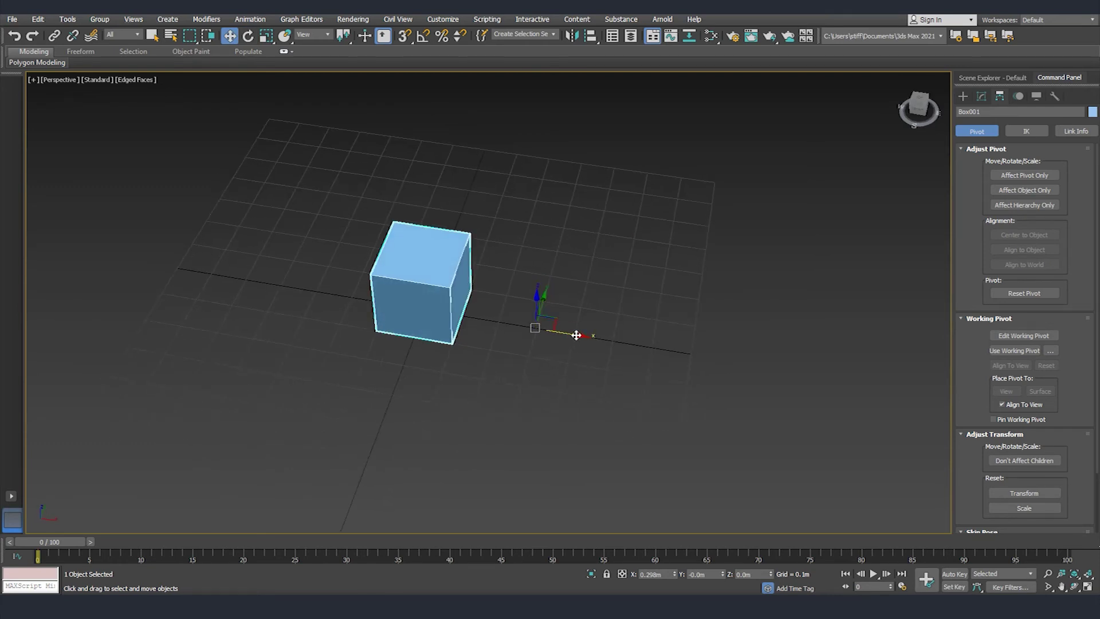
{"action": "left_click_drag", "start_coordinate": [577, 335], "coordinate": [463, 319]}
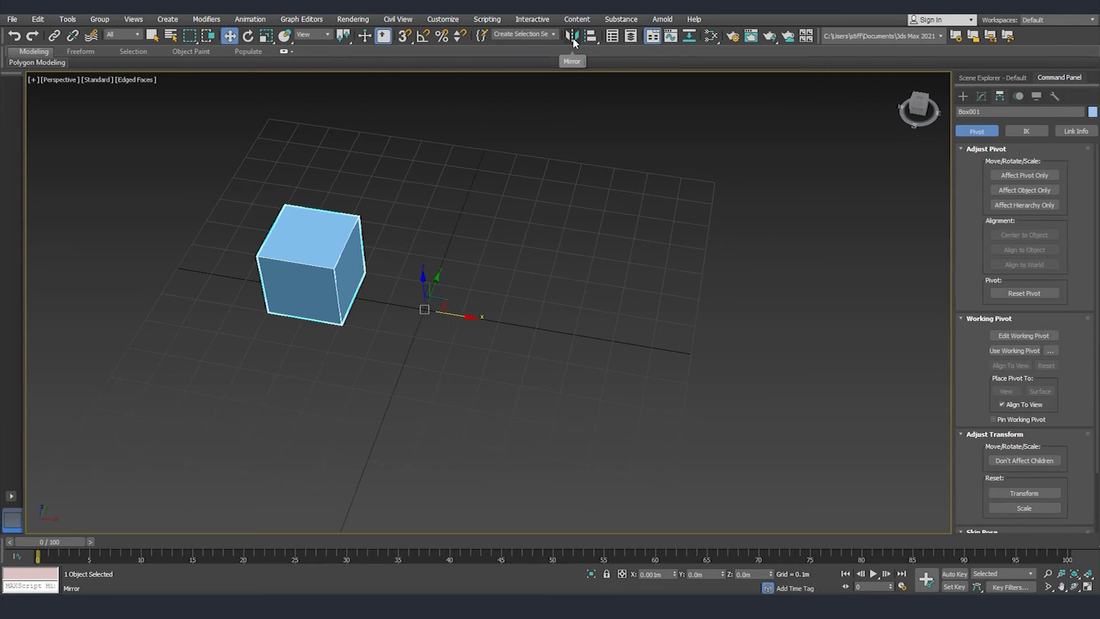
Step: Start mirroring the box, preview the Instance and Reference clone types, and set the clone selection to Copy
{"action": "left_click", "coordinate": [572, 36]}
{"action": "left_click_drag", "start_coordinate": [542, 197], "coordinate": [689, 212]}
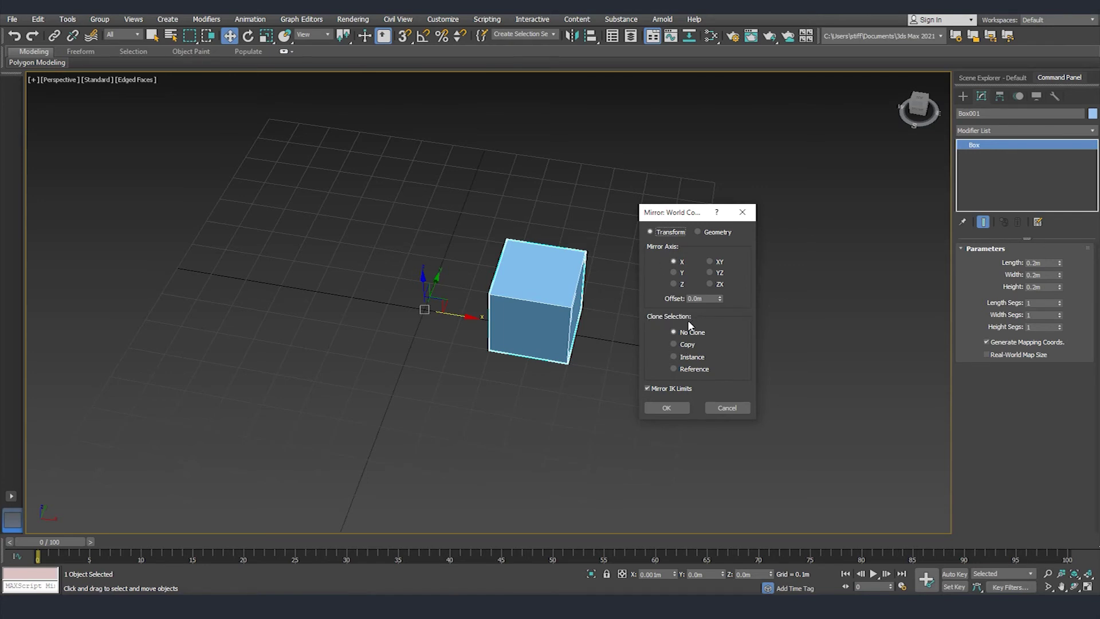
{"action": "left_click", "coordinate": [674, 343]}
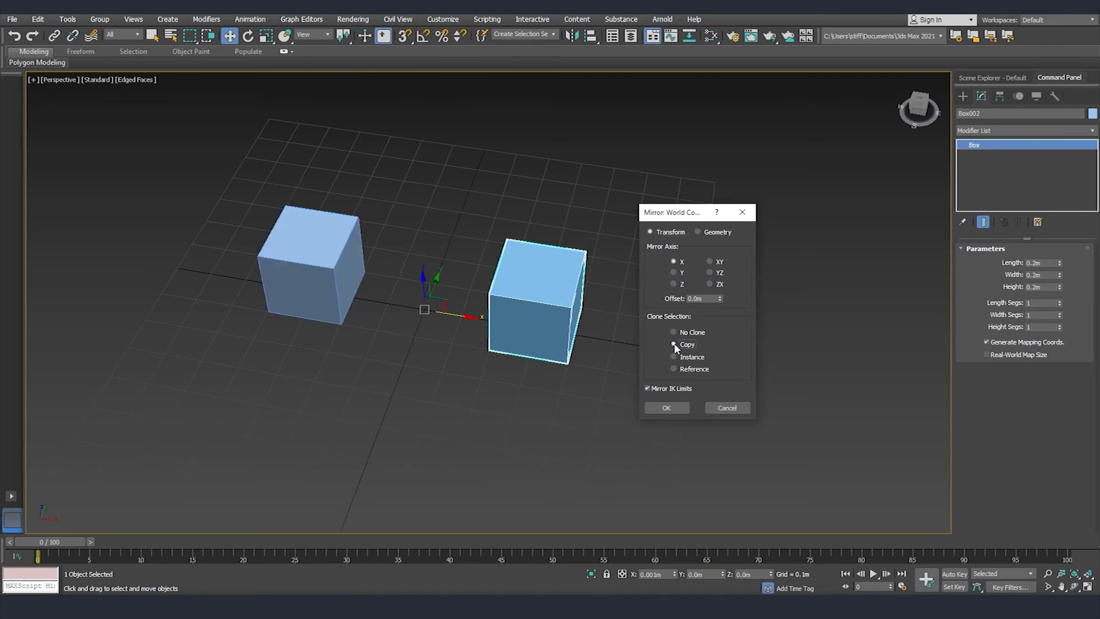
{"action": "left_click", "coordinate": [674, 357]}
{"action": "left_click", "coordinate": [674, 369]}
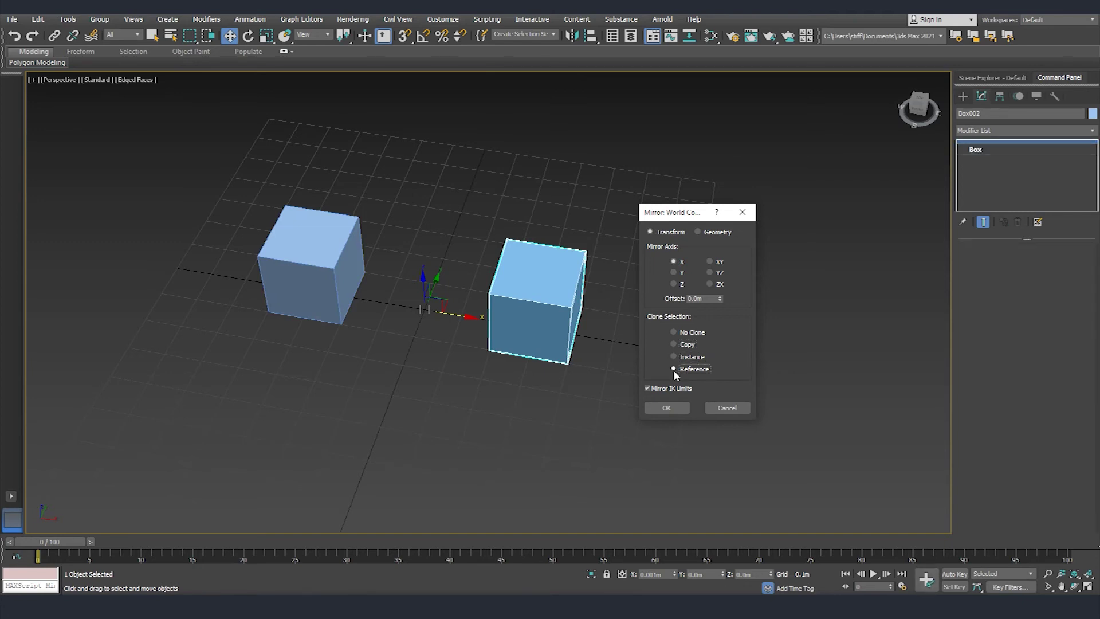
{"action": "left_click", "coordinate": [673, 344]}
Step: Preview the other mirror axes and create the mirrored copy on the X axis
{"action": "left_click", "coordinate": [674, 272]}
{"action": "left_click", "coordinate": [674, 283]}
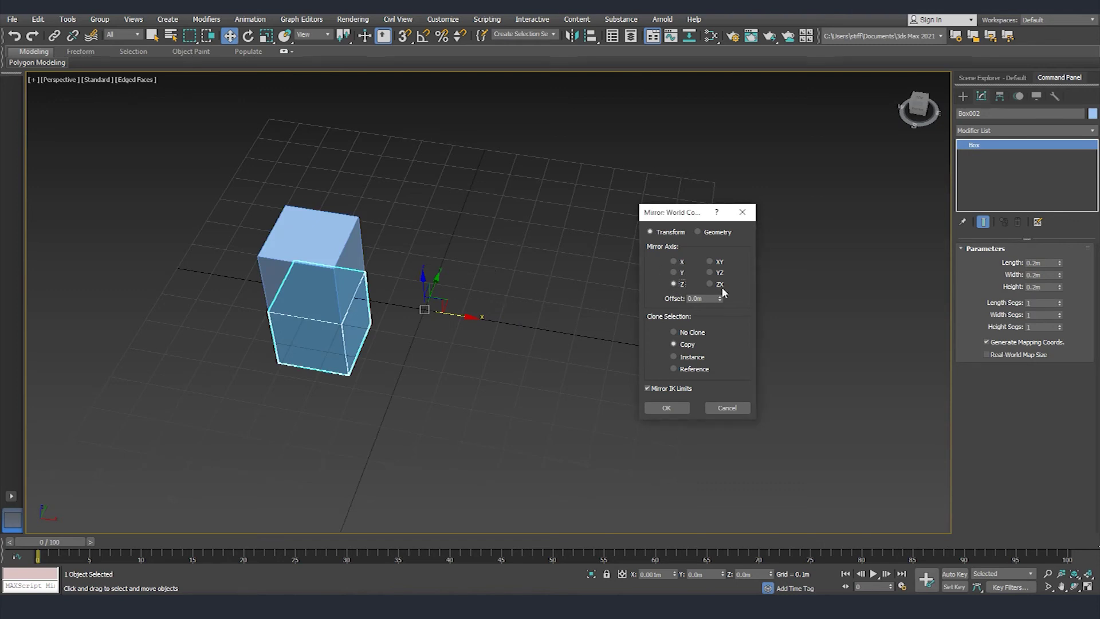
{"action": "left_click", "coordinate": [674, 261]}
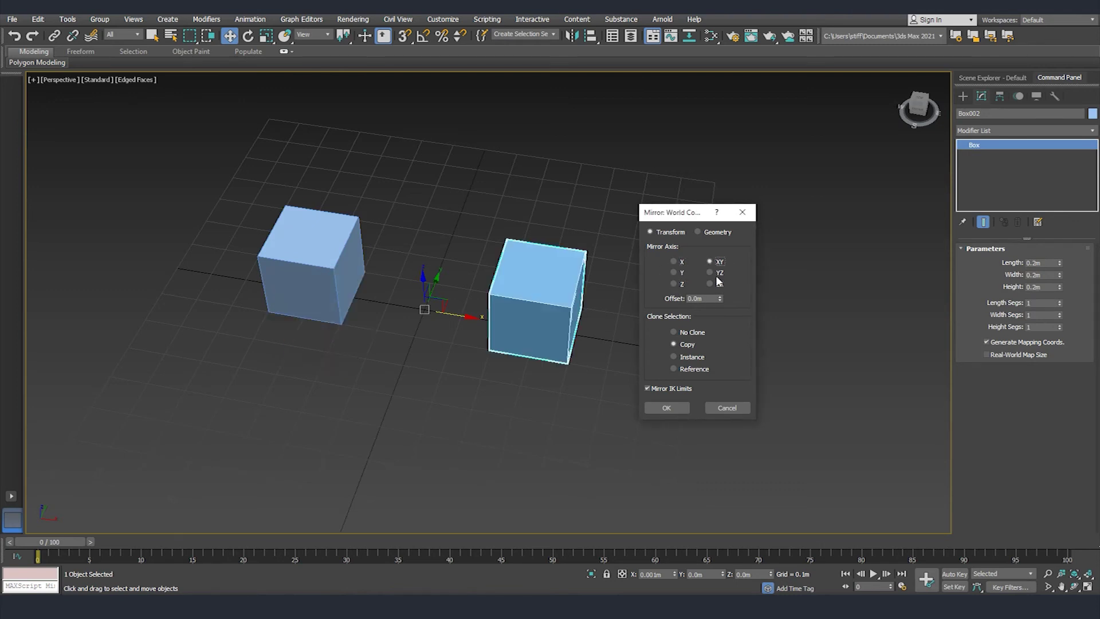
{"action": "left_click", "coordinate": [715, 273]}
{"action": "left_click", "coordinate": [714, 284]}
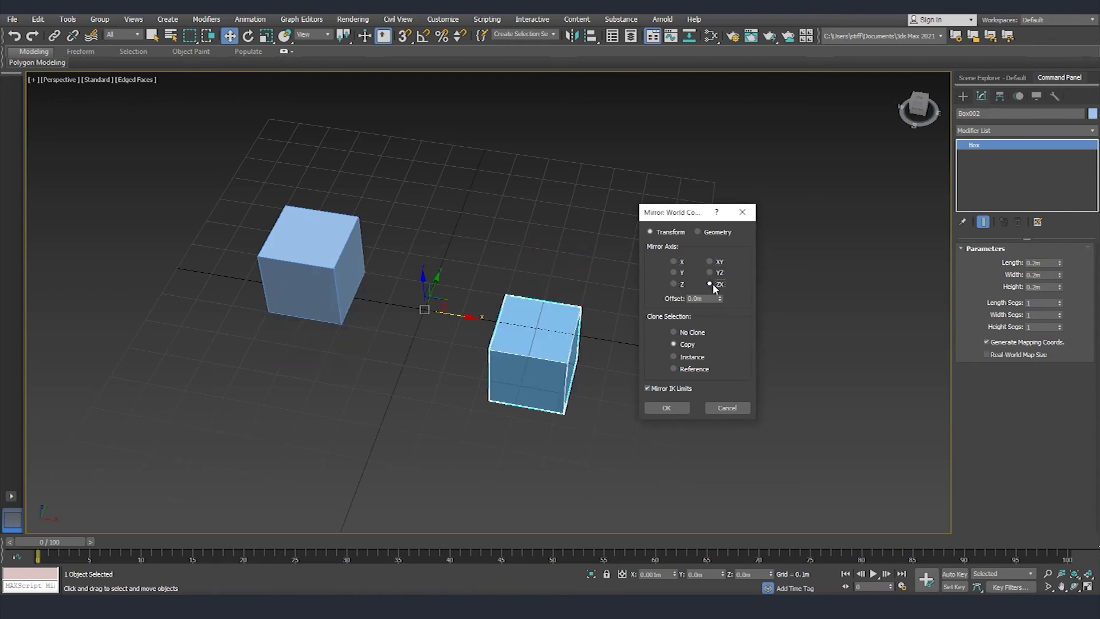
{"action": "left_click", "coordinate": [674, 262]}
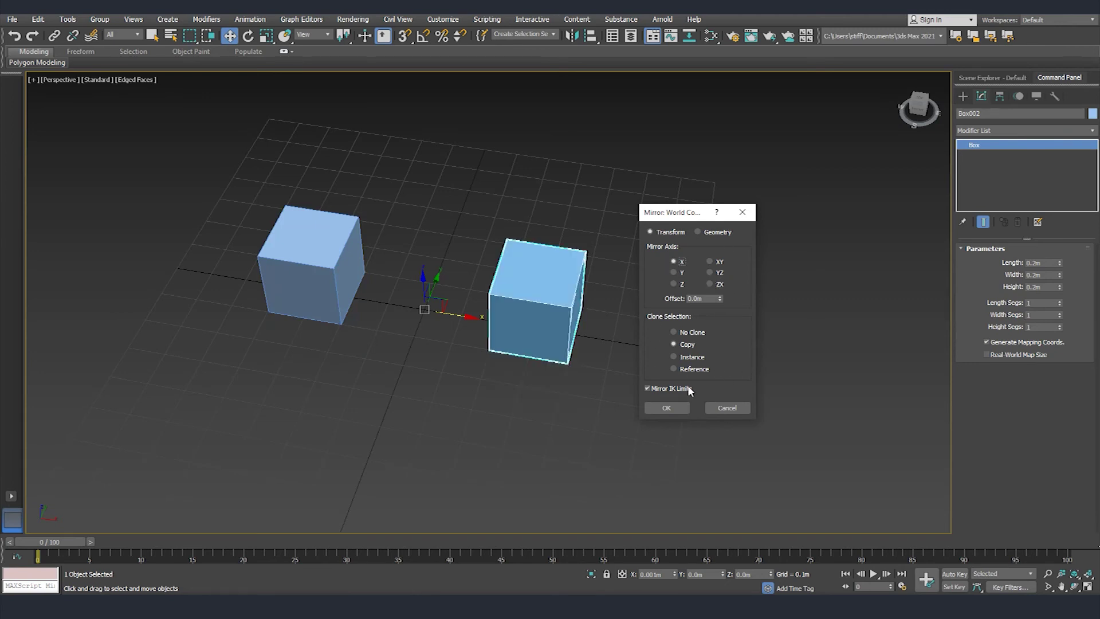
{"action": "left_click", "coordinate": [666, 407]}
Step: Select both boxes and clone them as a single Copy by rotating them about a quarter turn around the Z axis
{"action": "middle_click_drag", "start_coordinate": [556, 373], "coordinate": [577, 358], "text": "alt"}
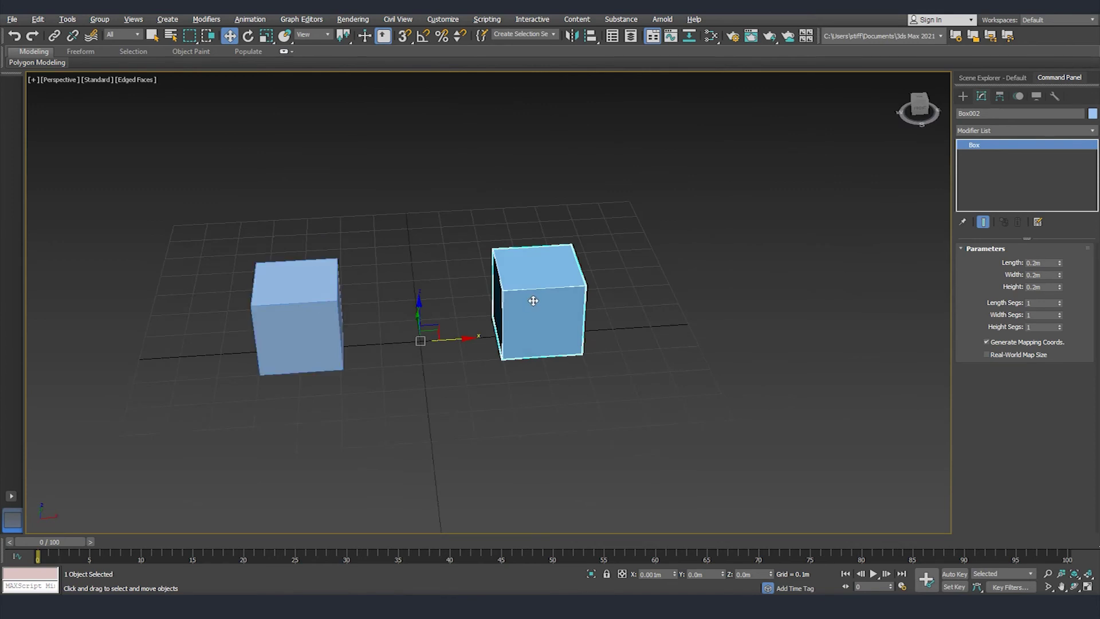
{"action": "middle_click_drag", "start_coordinate": [552, 307], "coordinate": [535, 346], "text": "alt"}
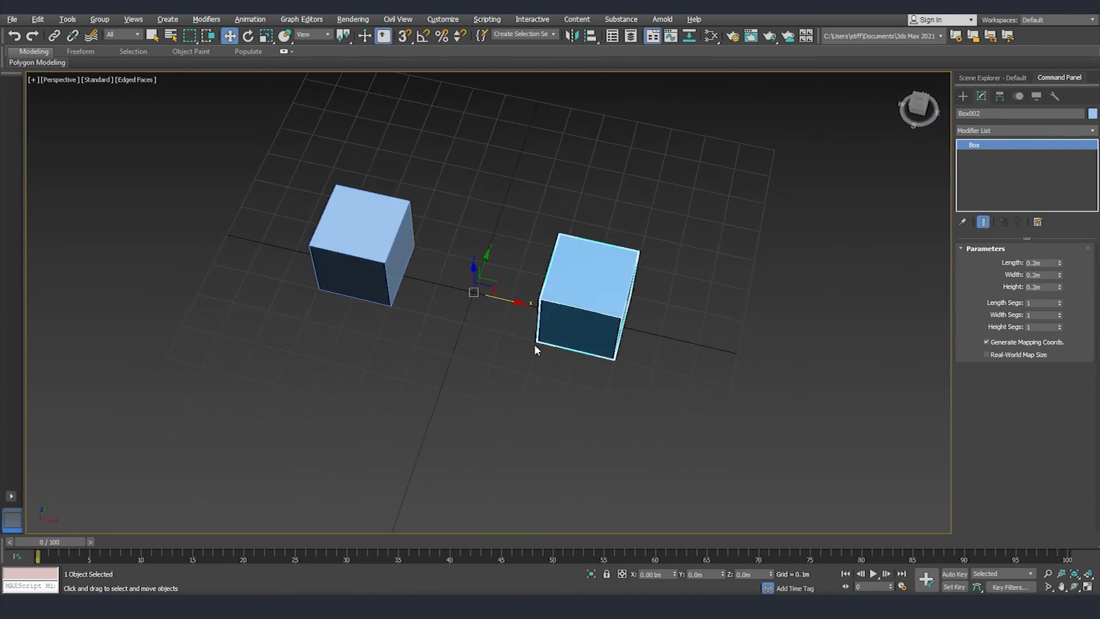
{"action": "left_click", "coordinate": [378, 238], "text": "ctrl"}
{"action": "middle_click_drag", "start_coordinate": [456, 301], "coordinate": [494, 358], "text": "alt"}
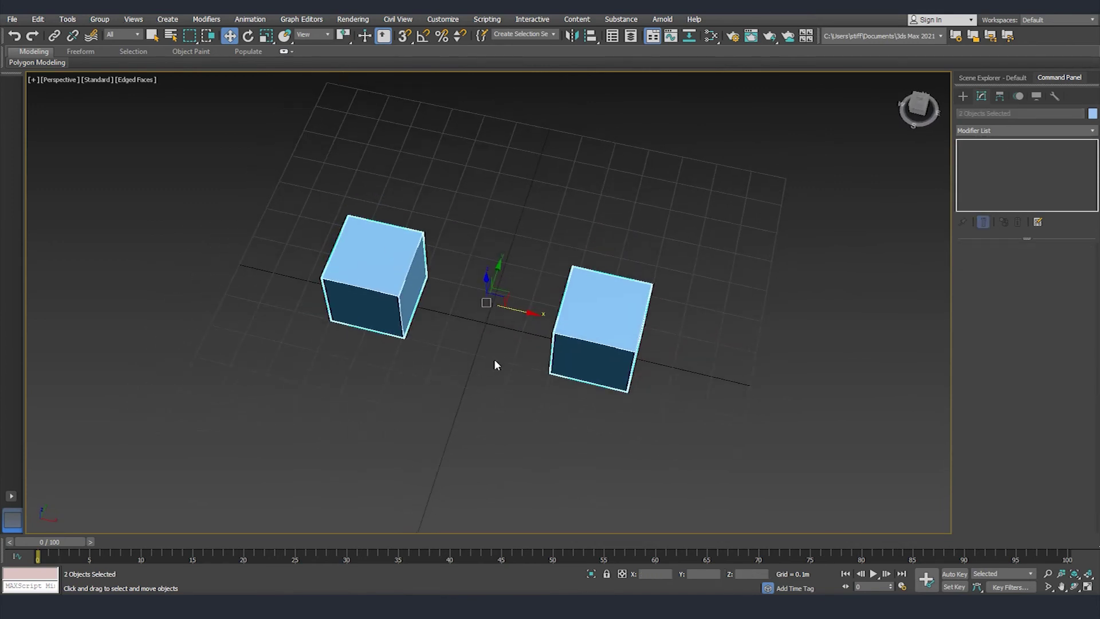
{"action": "middle_click_drag", "start_coordinate": [496, 363], "coordinate": [489, 338], "text": "alt"}
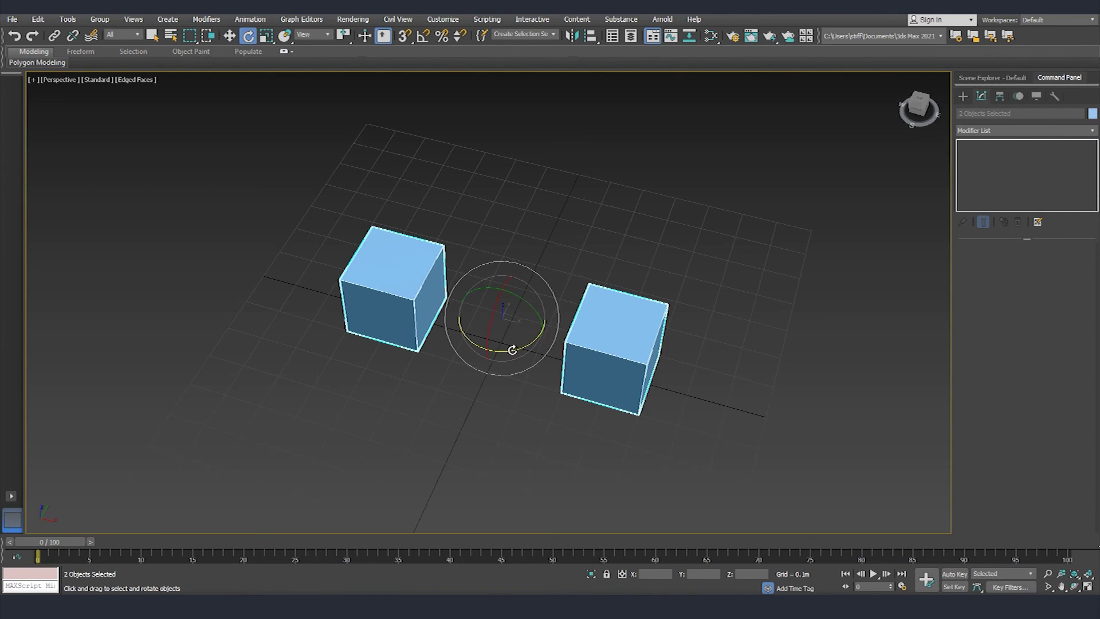
{"action": "left_click_drag", "start_coordinate": [512, 350], "coordinate": [621, 356]}
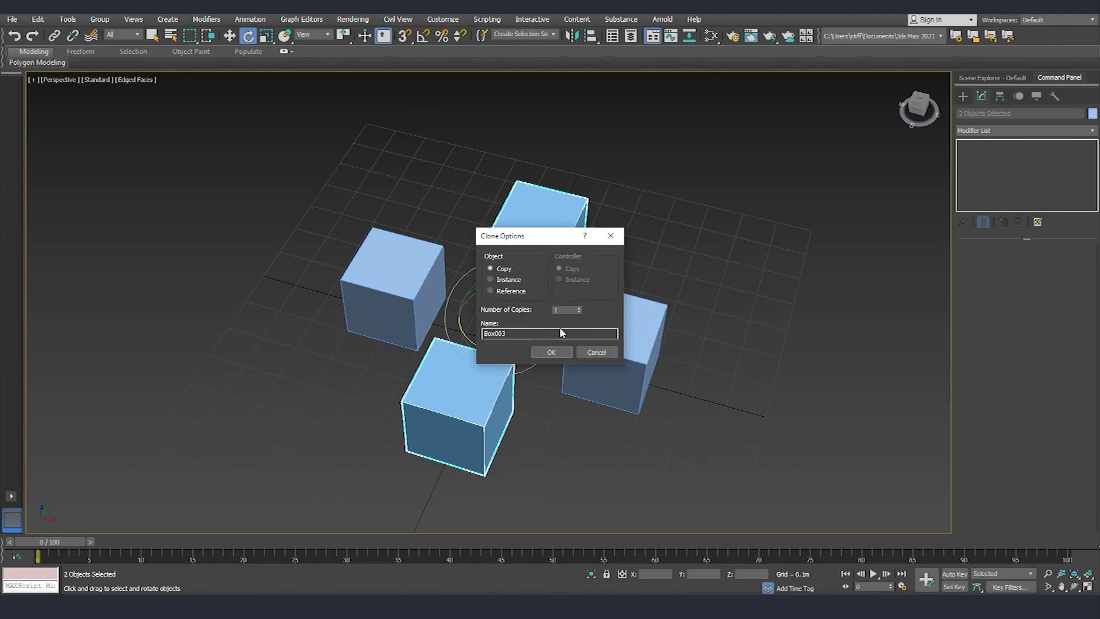
{"action": "key", "text": "Return"}
{"action": "left_click", "coordinate": [658, 423]}
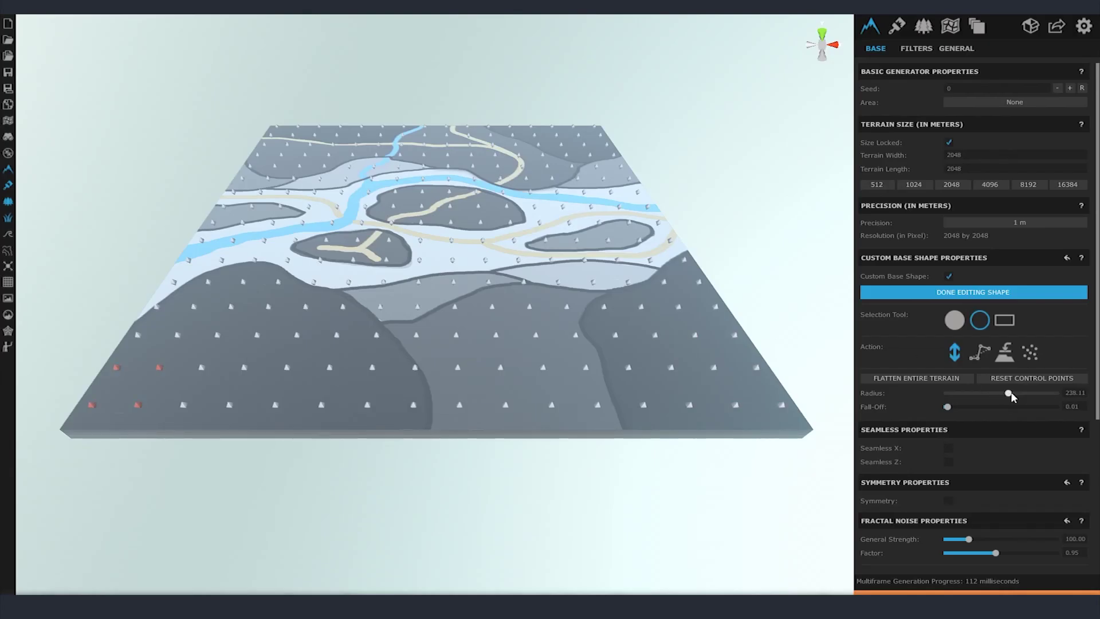
Step: Switch to World Creator, set the circular selection radius to 220.21, and raise groups of terrain control points into mountains and hills
{"action": "left_click_drag", "start_coordinate": [1011, 393], "coordinate": [1002, 393]}
{"action": "mouse_move", "coordinate": [745, 367]}
{"action": "right_mouse_down"}
{"action": "mouse_move", "coordinate": [658, 344]}
{"action": "mouse_move", "coordinate": [516, 332]}
{"action": "right_mouse_up"}
{"action": "mouse_move", "coordinate": [515, 332]}
{"action": "left_mouse_down"}
{"action": "mouse_move", "coordinate": [512, 294]}
{"action": "mouse_move", "coordinate": [488, 265]}
{"action": "left_mouse_up"}
{"action": "mouse_move", "coordinate": [488, 264]}
{"action": "right_mouse_down"}
{"action": "mouse_move", "coordinate": [458, 256]}
{"action": "mouse_move", "coordinate": [469, 344]}
{"action": "right_mouse_up"}
{"action": "left_click_drag", "start_coordinate": [469, 344], "coordinate": [469, 306]}
{"action": "right_click_drag", "start_coordinate": [469, 306], "coordinate": [513, 375]}
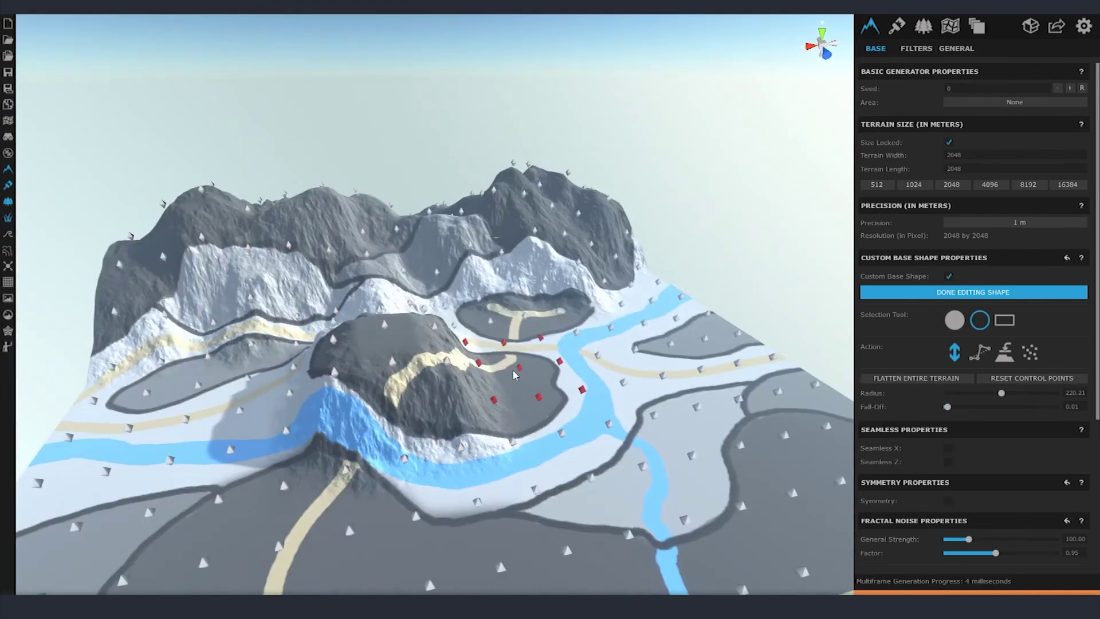
{"action": "left_click_drag", "start_coordinate": [513, 371], "coordinate": [514, 338]}
{"action": "right_click_drag", "start_coordinate": [514, 338], "coordinate": [428, 359]}
Step: Use single-point selection to adjust the heights of individual control points around the river and the neighbouring mountain slope
{"action": "key", "text": "1"}
{"action": "left_click_drag", "start_coordinate": [352, 345], "coordinate": [351, 360]}
{"action": "right_click_drag", "start_coordinate": [325, 314], "coordinate": [363, 323]}
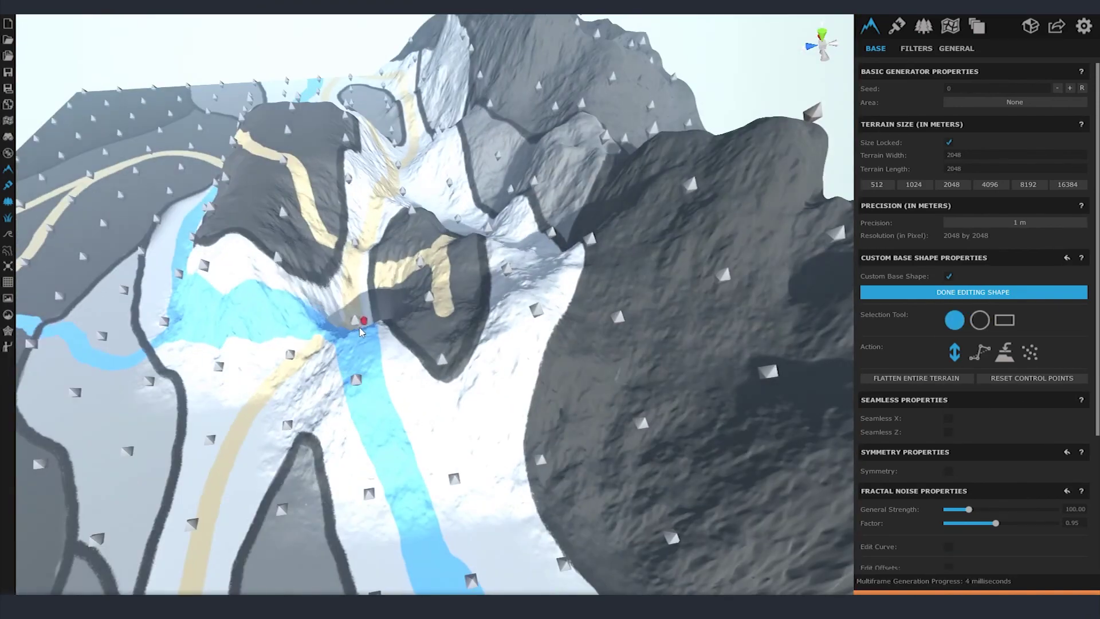
{"action": "left_click_drag", "start_coordinate": [363, 322], "coordinate": [361, 403]}
{"action": "left_click_drag", "start_coordinate": [572, 264], "coordinate": [571, 289]}
{"action": "right_click_drag", "start_coordinate": [572, 288], "coordinate": [490, 282]}
{"action": "scroll", "coordinate": [490, 280], "scroll_direction": "down", "scroll_amount": 3}
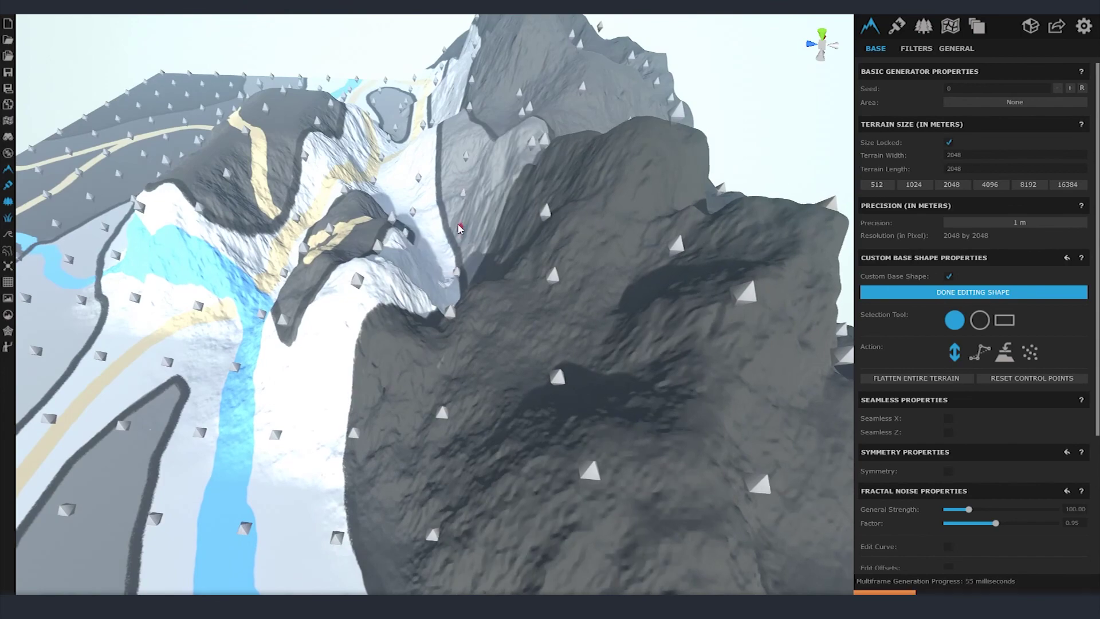
{"action": "scroll", "coordinate": [444, 431], "scroll_direction": "down", "scroll_amount": 5}
Step: Return to circular selection and raise groups of control points along the terrain's outer areas into further hills
{"action": "key", "text": "2"}
{"action": "right_click_drag", "start_coordinate": [435, 438], "coordinate": [332, 390]}
{"action": "left_click_drag", "start_coordinate": [332, 390], "coordinate": [332, 366]}
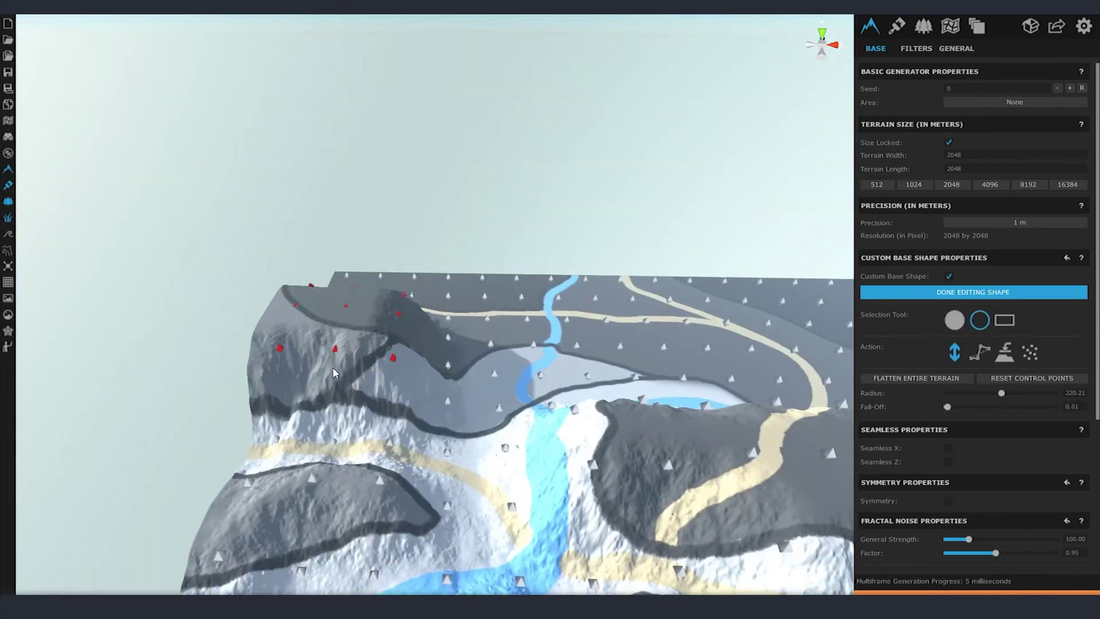
{"action": "mouse_move", "coordinate": [332, 367]}
{"action": "right_mouse_down"}
{"action": "mouse_move", "coordinate": [496, 335]}
{"action": "mouse_move", "coordinate": [587, 418]}
{"action": "right_mouse_up"}
{"action": "left_click_drag", "start_coordinate": [587, 418], "coordinate": [586, 398]}
{"action": "right_click_drag", "start_coordinate": [586, 397], "coordinate": [690, 401]}
{"action": "left_click_drag", "start_coordinate": [691, 401], "coordinate": [691, 377]}
{"action": "right_click_drag", "start_coordinate": [691, 377], "coordinate": [450, 275]}
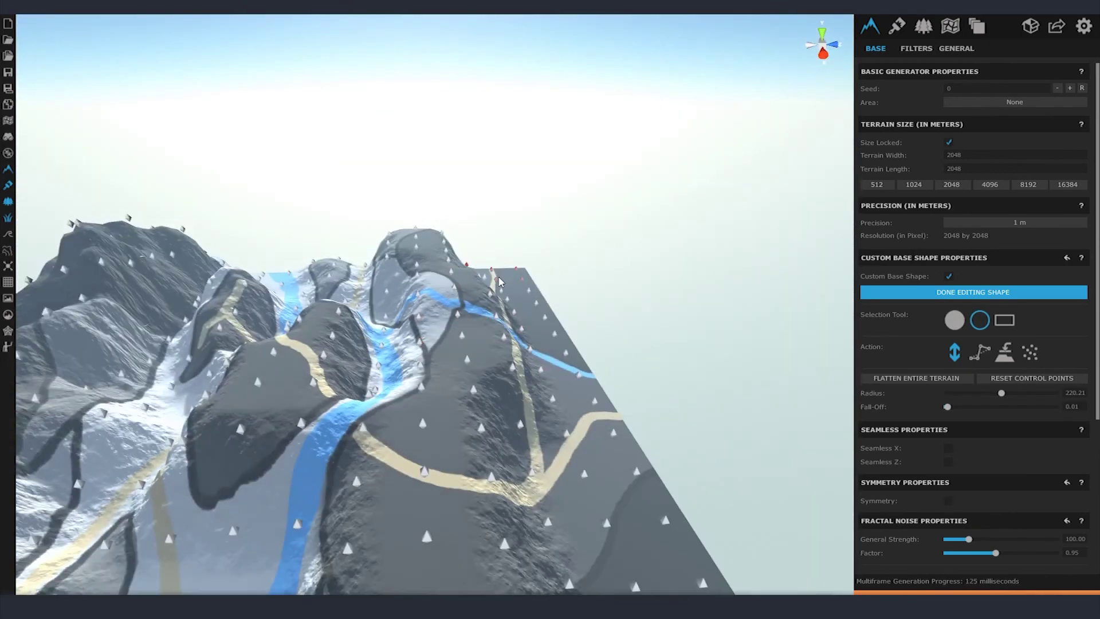
{"action": "left_click_drag", "start_coordinate": [450, 275], "coordinate": [445, 246]}
Step: Change the control-point action from height adjustment to the connected-points option, keeping the circular selection
{"action": "right_click_drag", "start_coordinate": [445, 247], "coordinate": [825, 394]}
{"action": "right_click_drag", "start_coordinate": [482, 269], "coordinate": [990, 359]}
{"action": "left_click", "coordinate": [986, 356]}
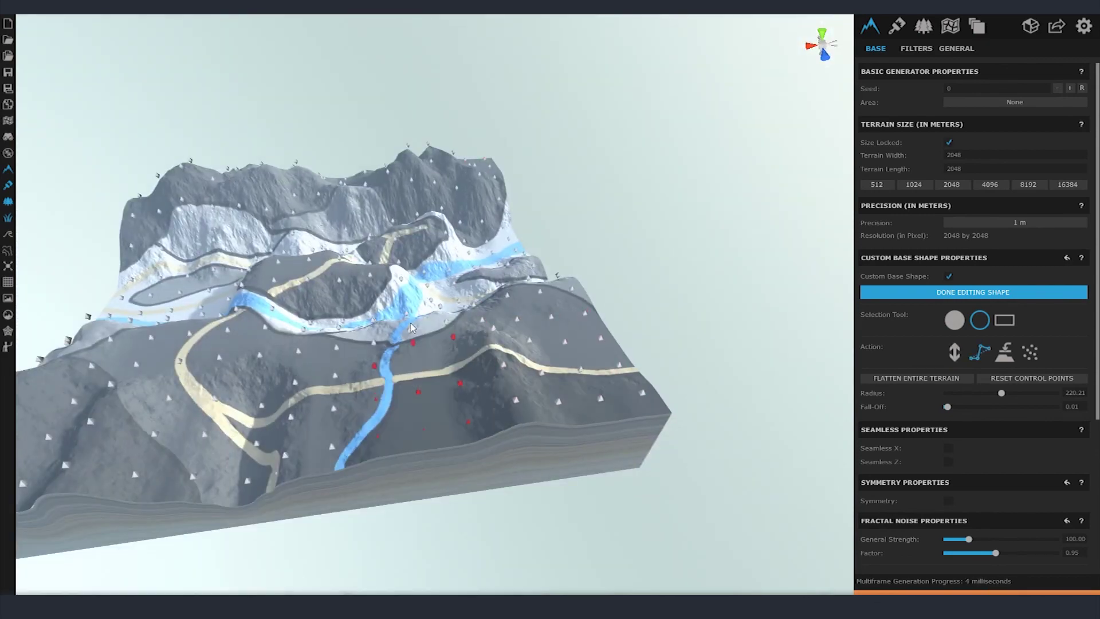